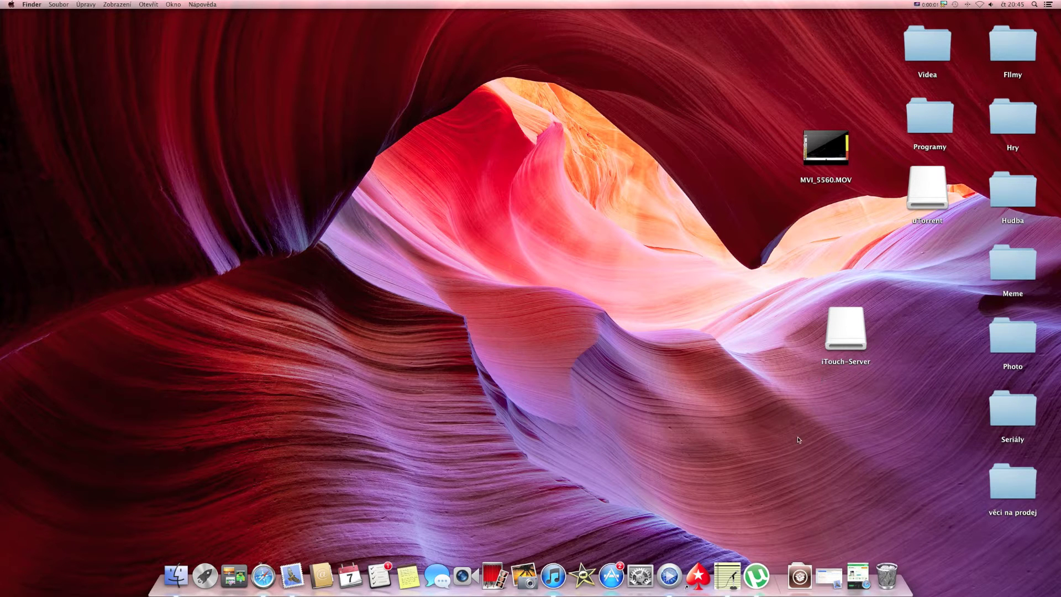
Step: Restore the Safari window and show the utorrent.com homepage full screen
left_click(263, 575)
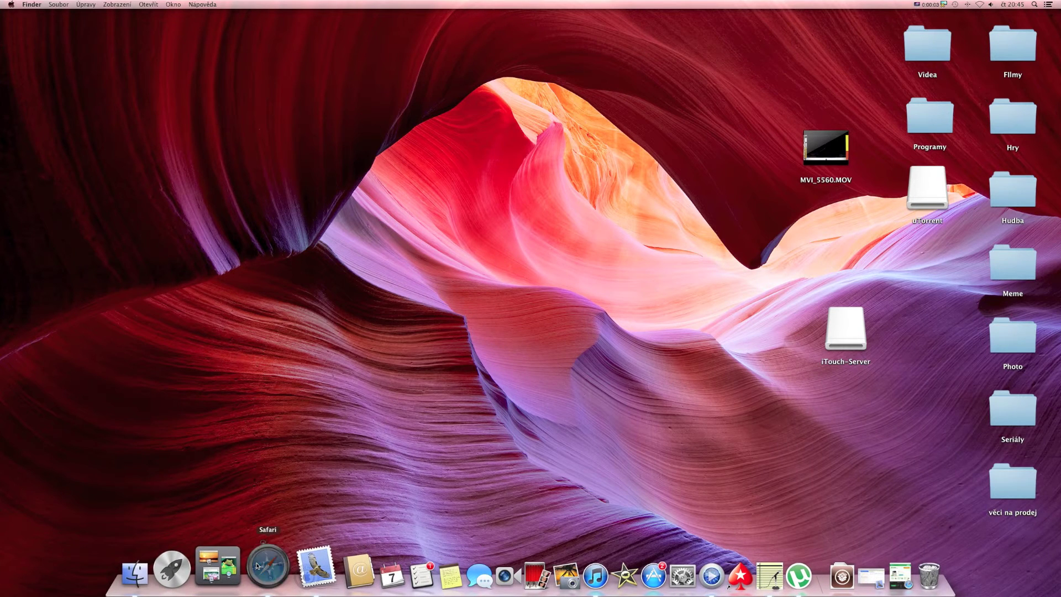
left_click(435, 14)
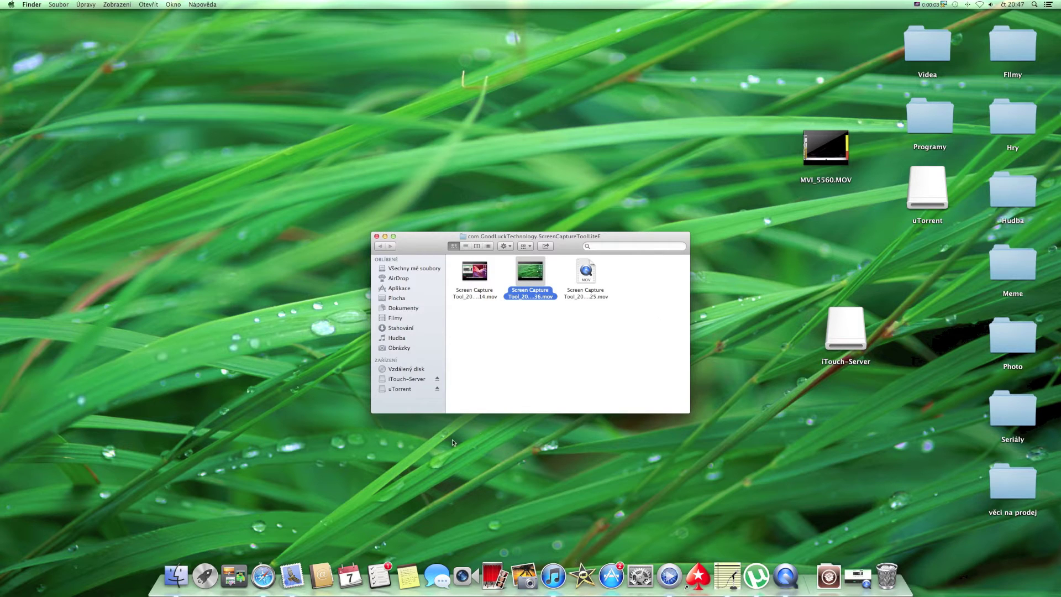
left_click(262, 572)
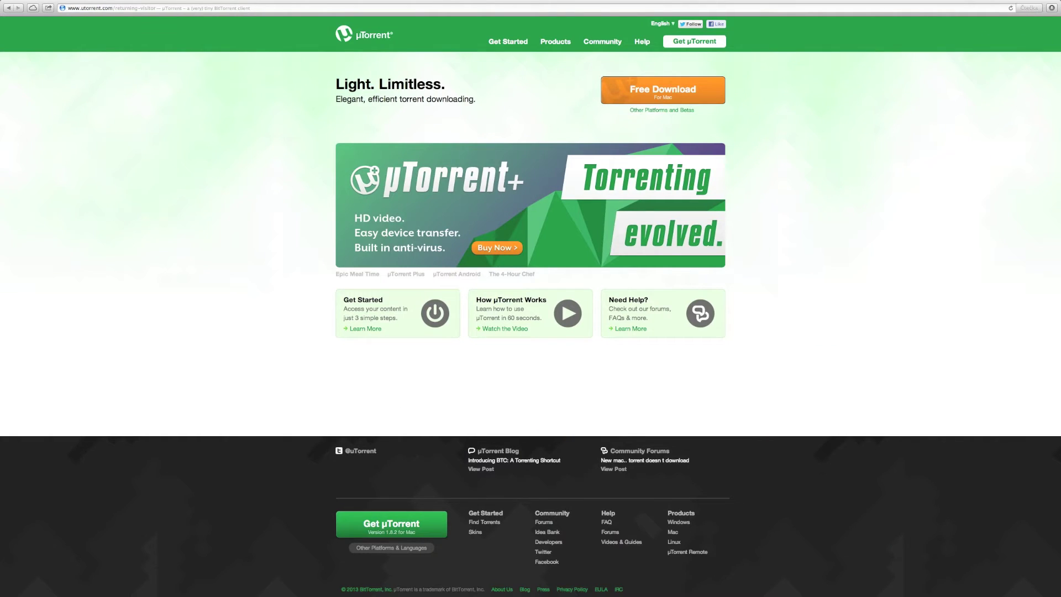
Step: Open isohunt.com in a new tab and search it for 'how i met your mother'
left_click(1055, 29)
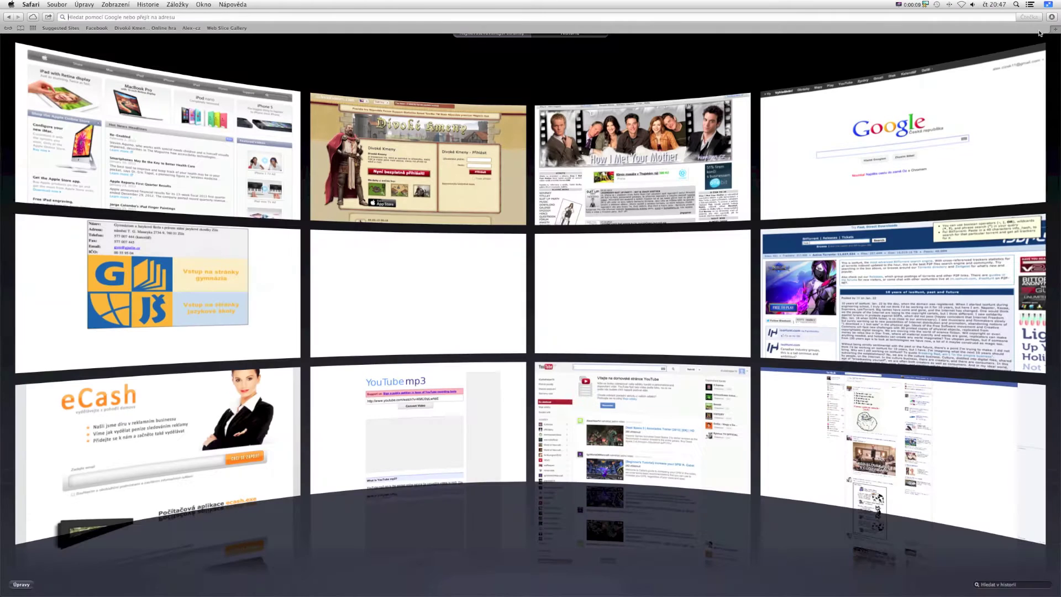
type("iso")
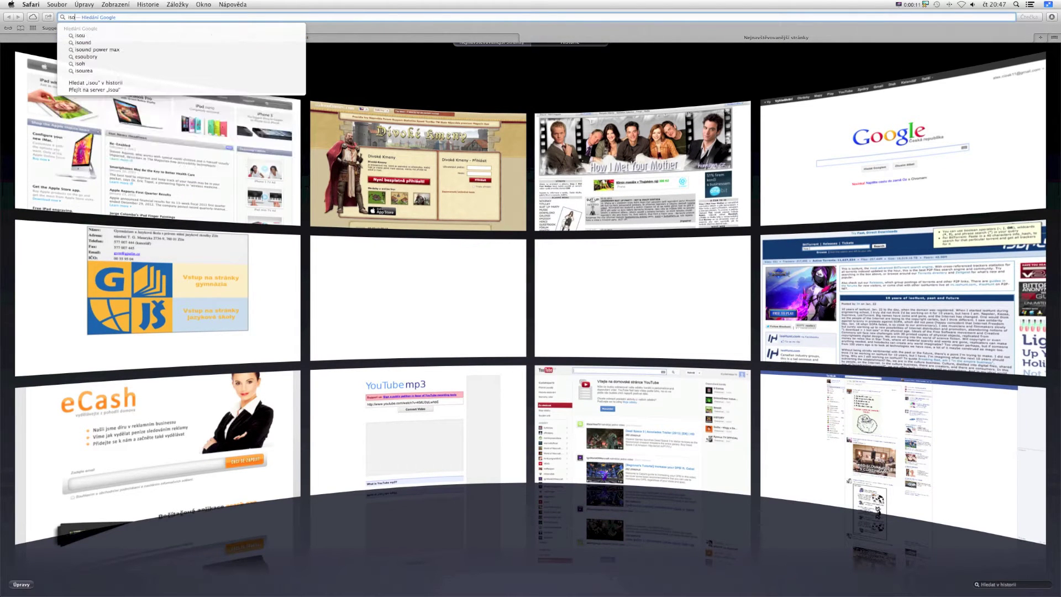
type("hunt.com")
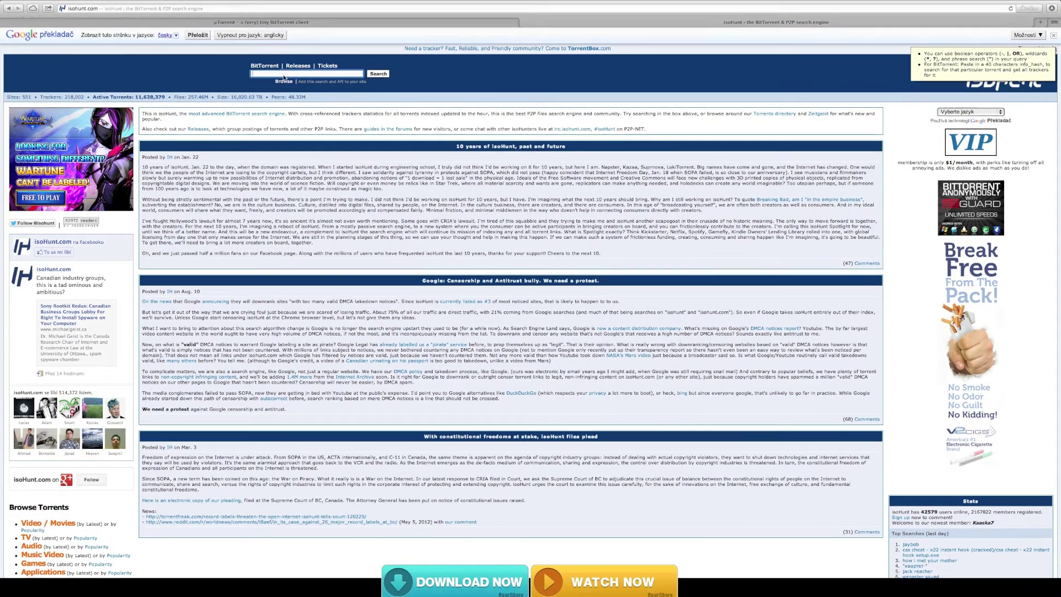
left_click(285, 74)
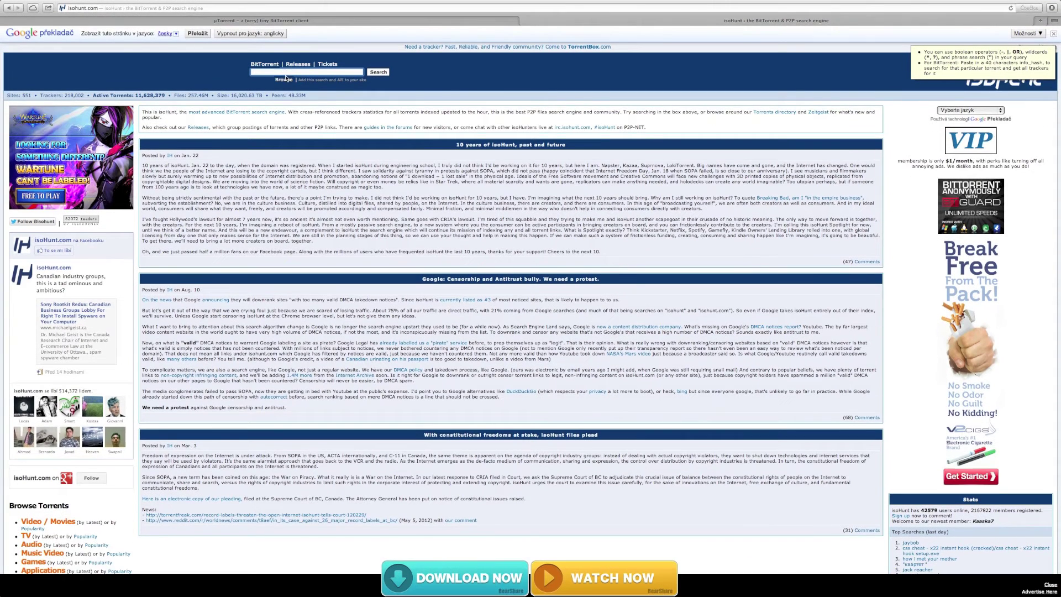
type("how i")
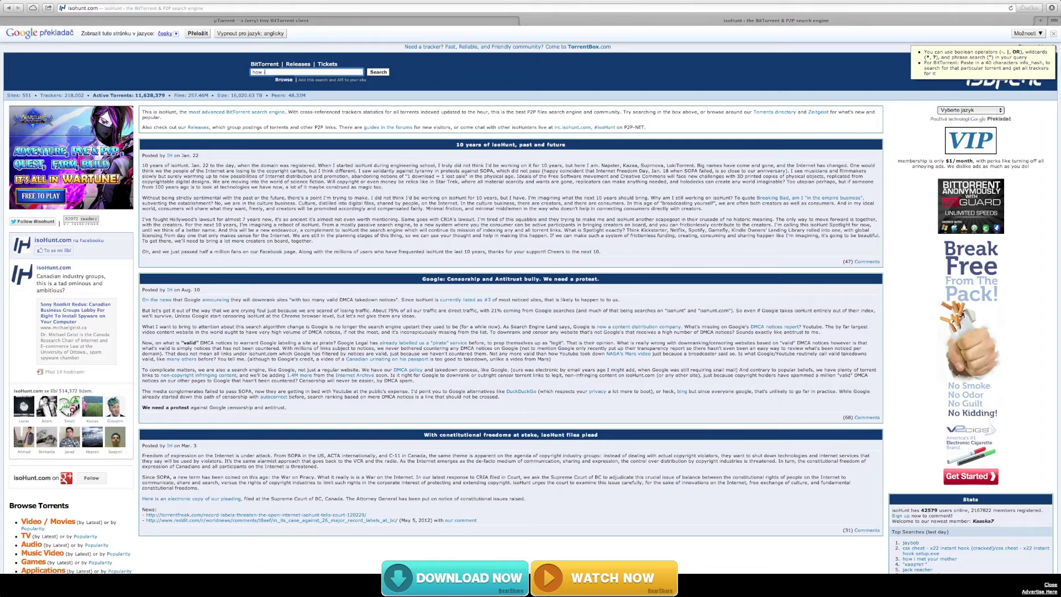
type(" met your")
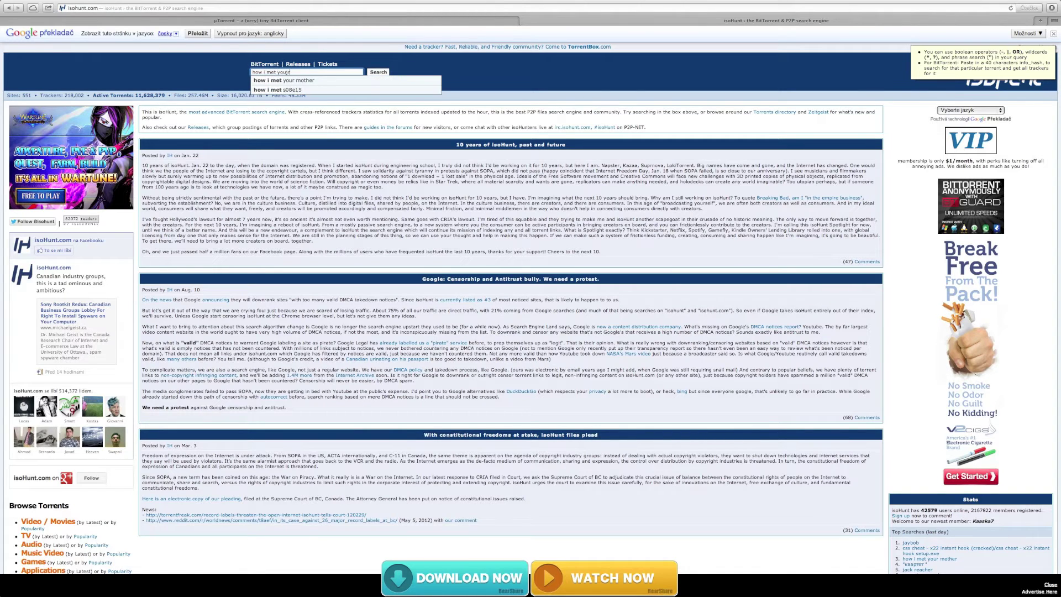
type(" mother")
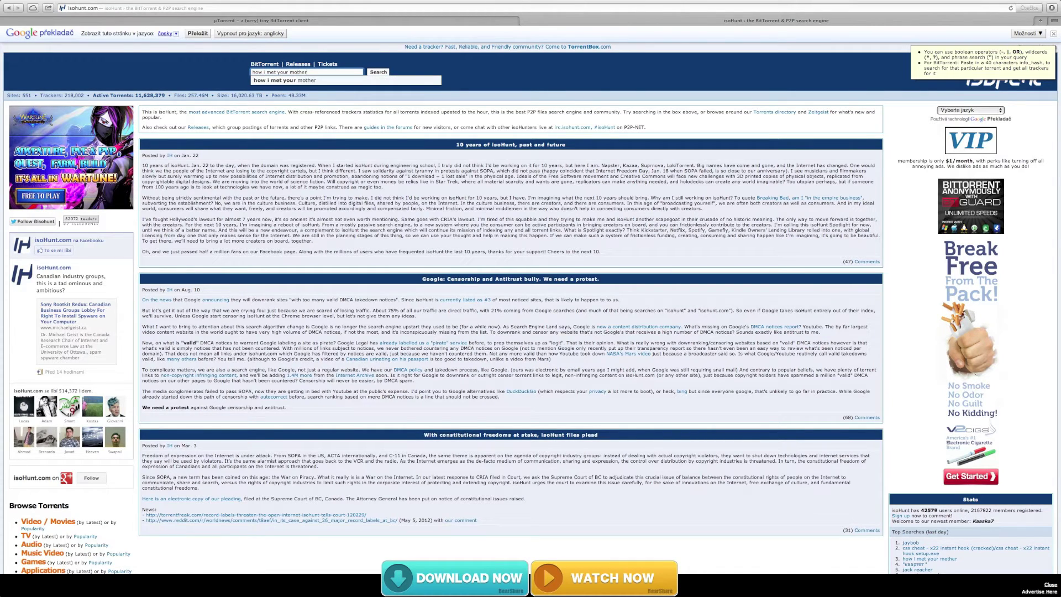
key("Return")
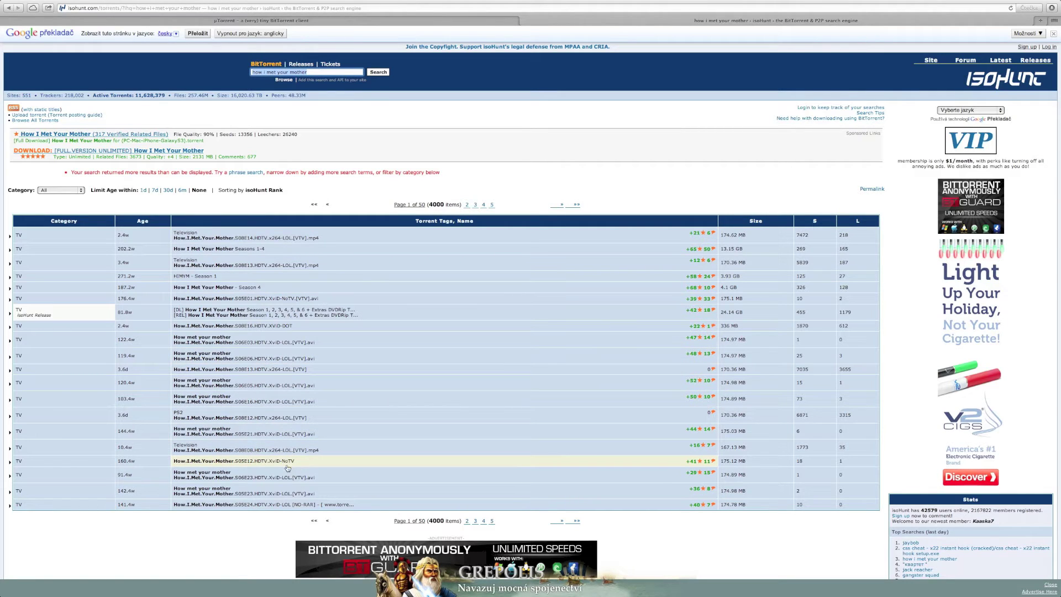
Step: Download How.I.Met.Your.Mother.S05E12.HDTV.XviD-NoTV.torrent from isoHunt, then view the Downloads stack
left_click(242, 462)
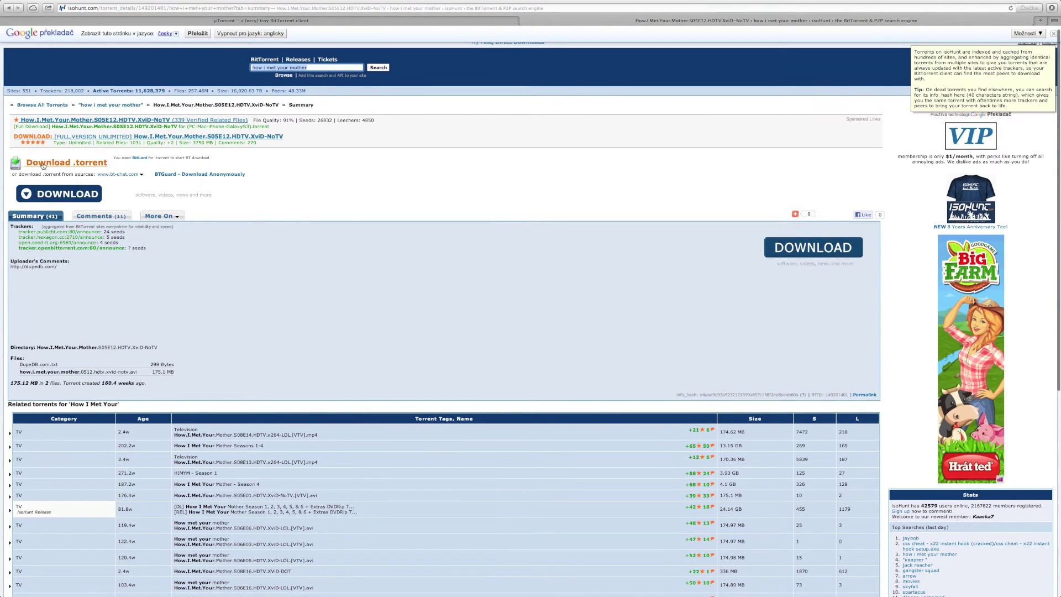
left_click(44, 163)
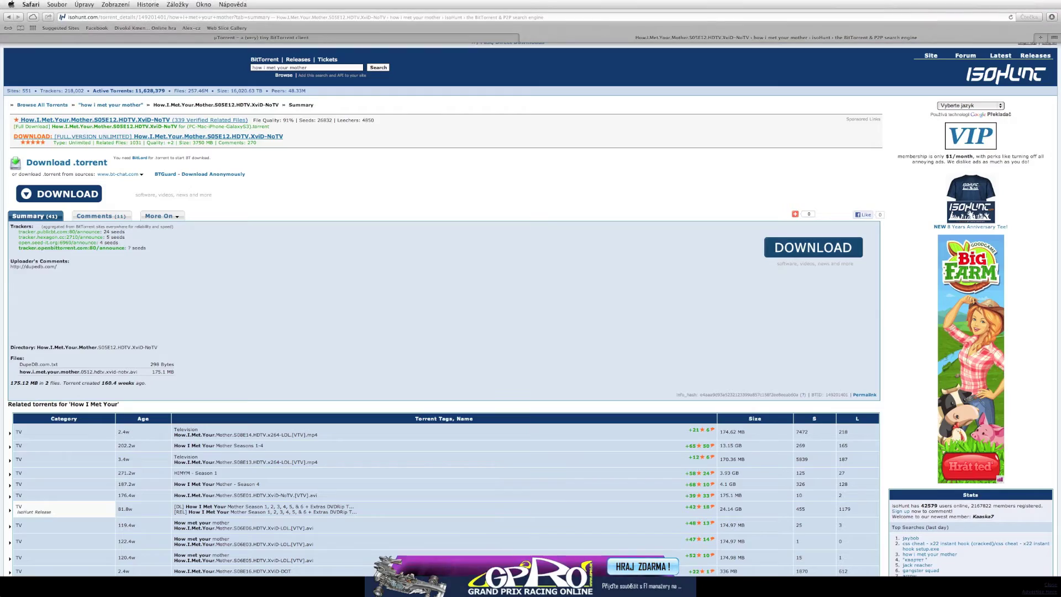
left_click(1048, 4)
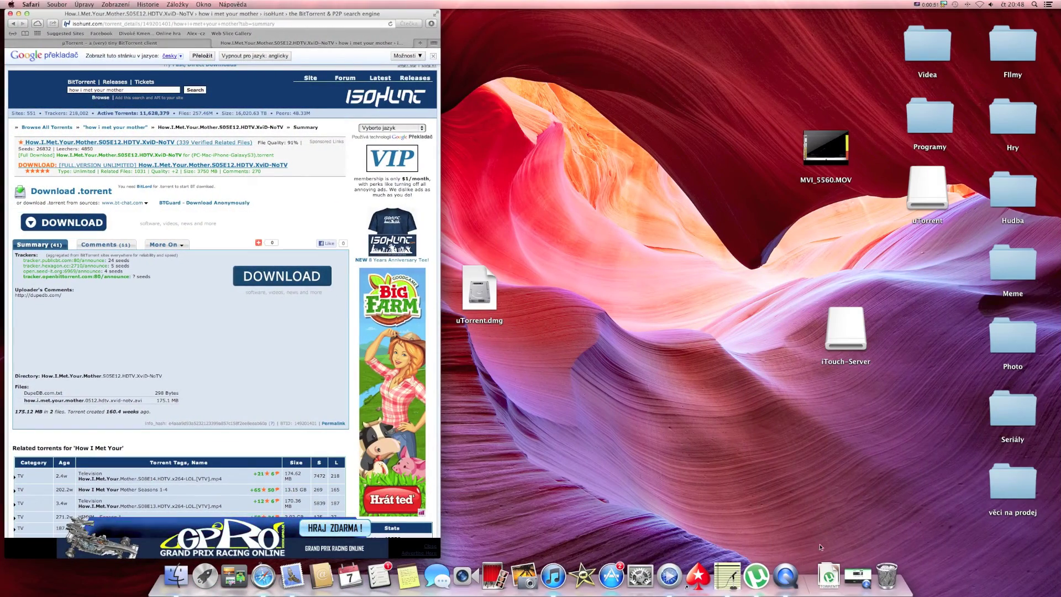
left_click(825, 569)
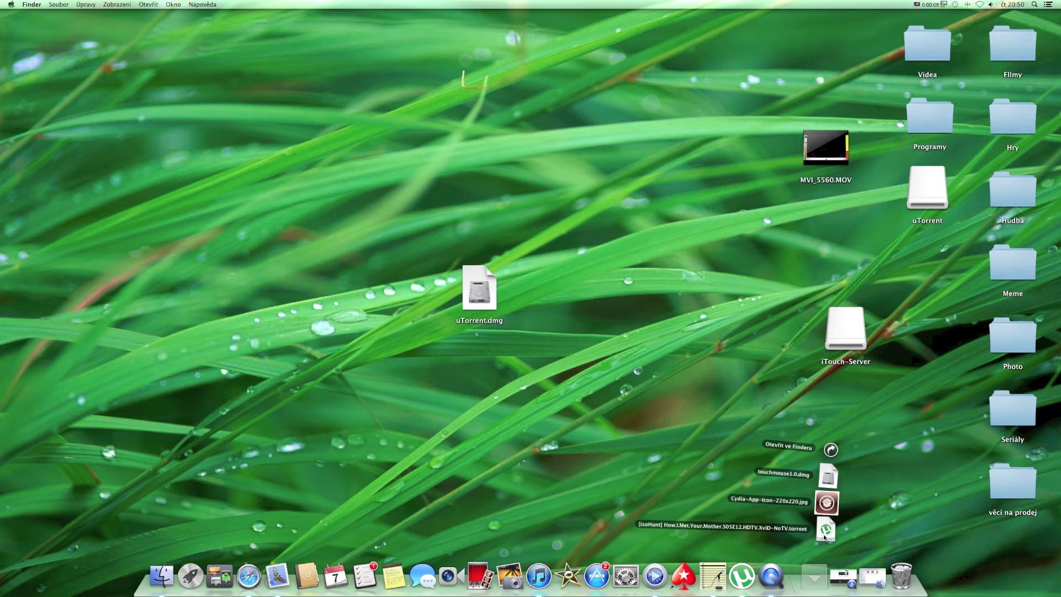
Step: Add the S05E12 torrent to uTorrent with DupeDB.com.txt unchecked
left_click(824, 534)
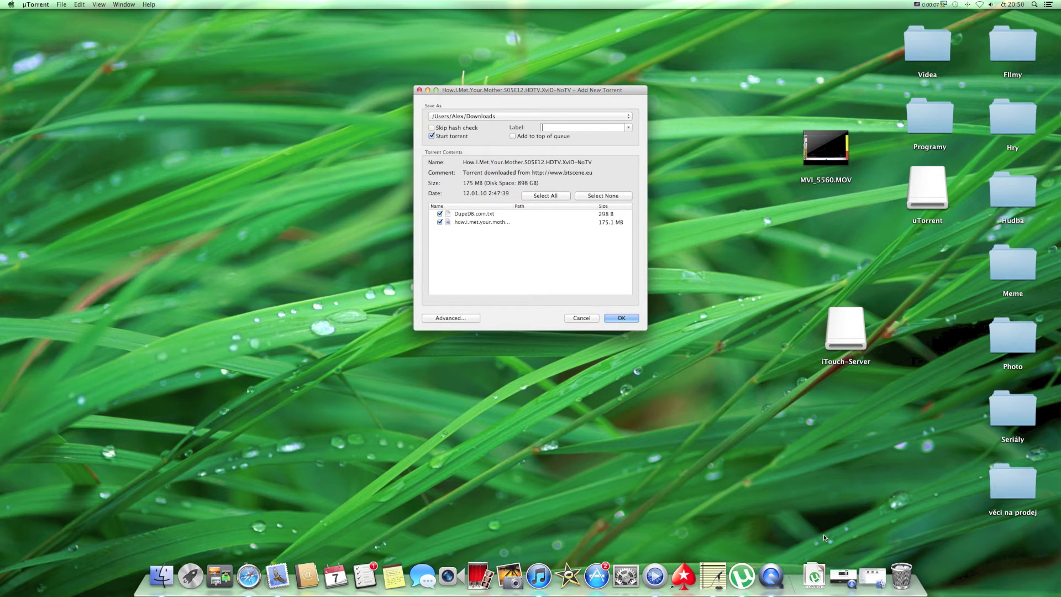
left_click(440, 214)
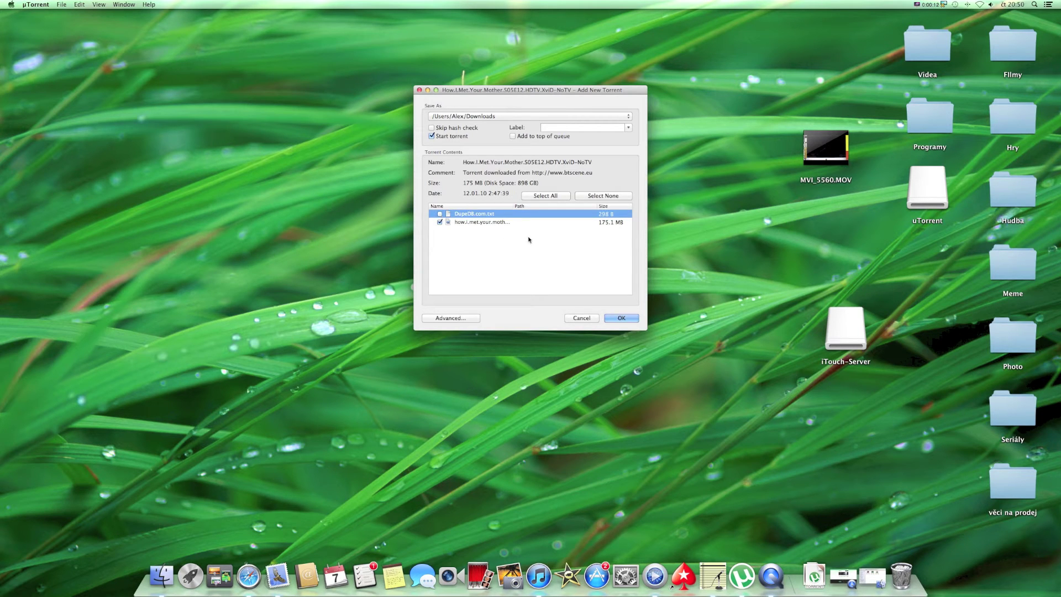
left_click(622, 318)
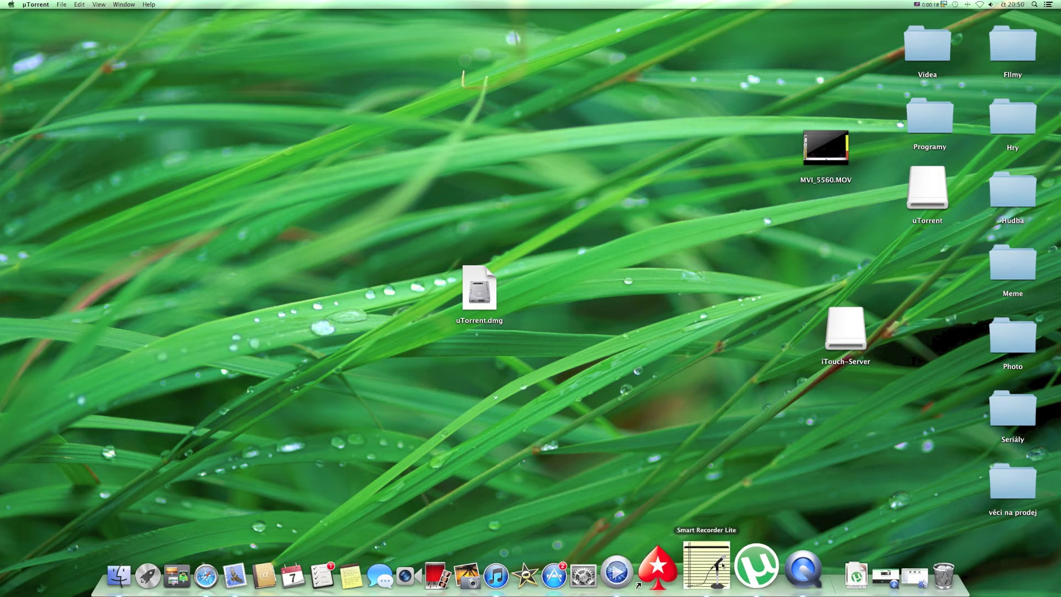
Step: Bring up uTorrent's torrent list and select the S05E12 torrent to view its details
left_click(739, 569)
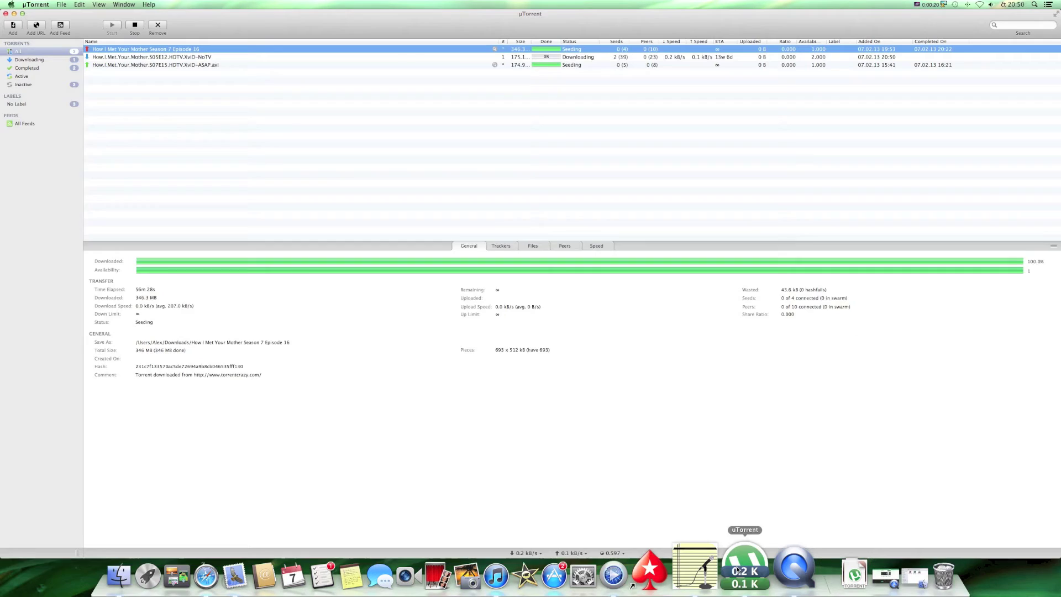
left_click(188, 59)
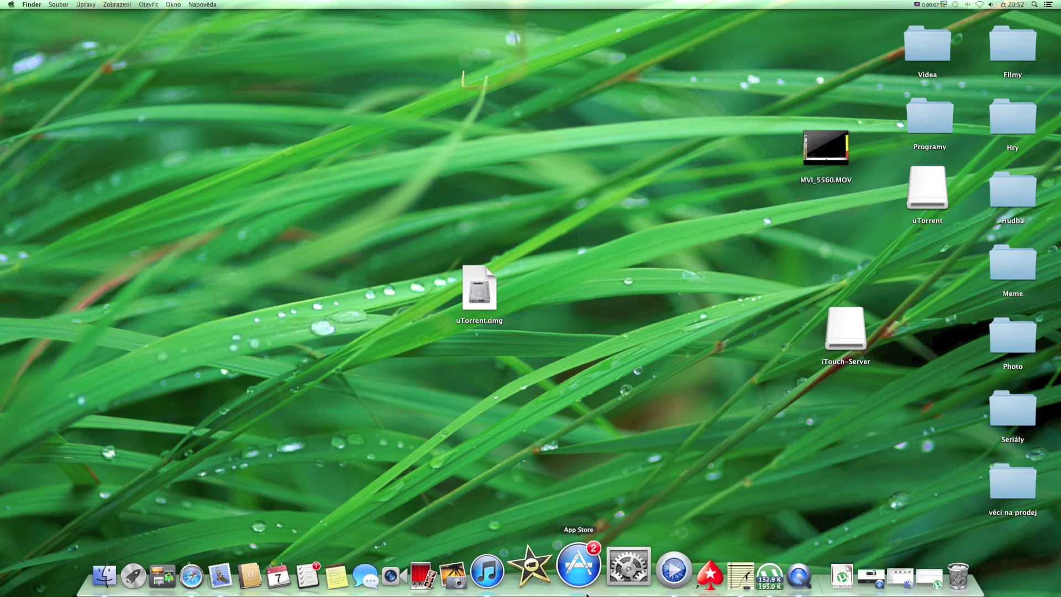
Step: Search the App Store for 'MplayerX' and check that MPlayerX is already installed
left_click(575, 566)
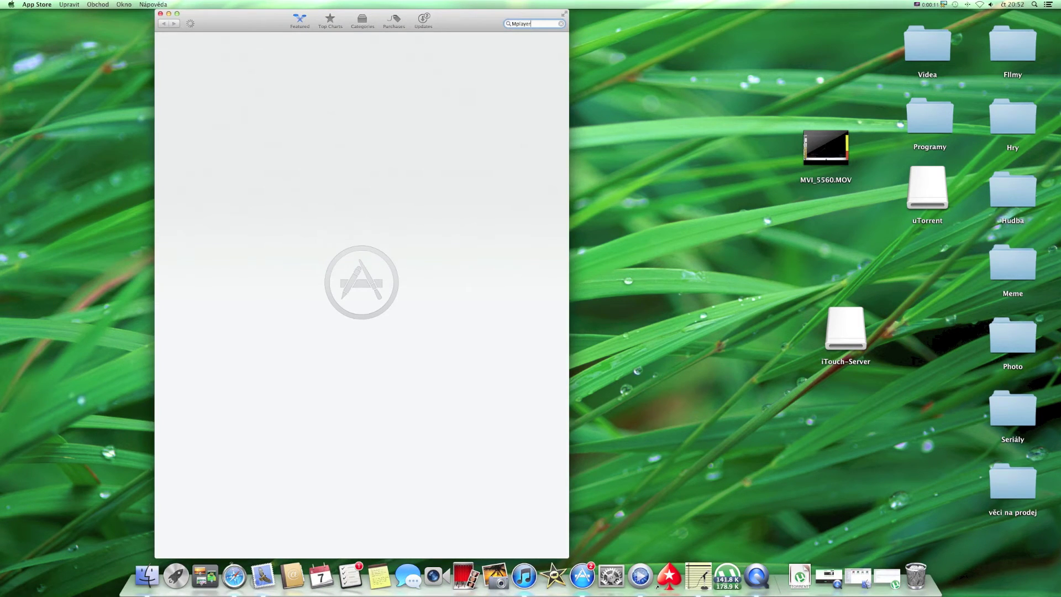
key("Return")
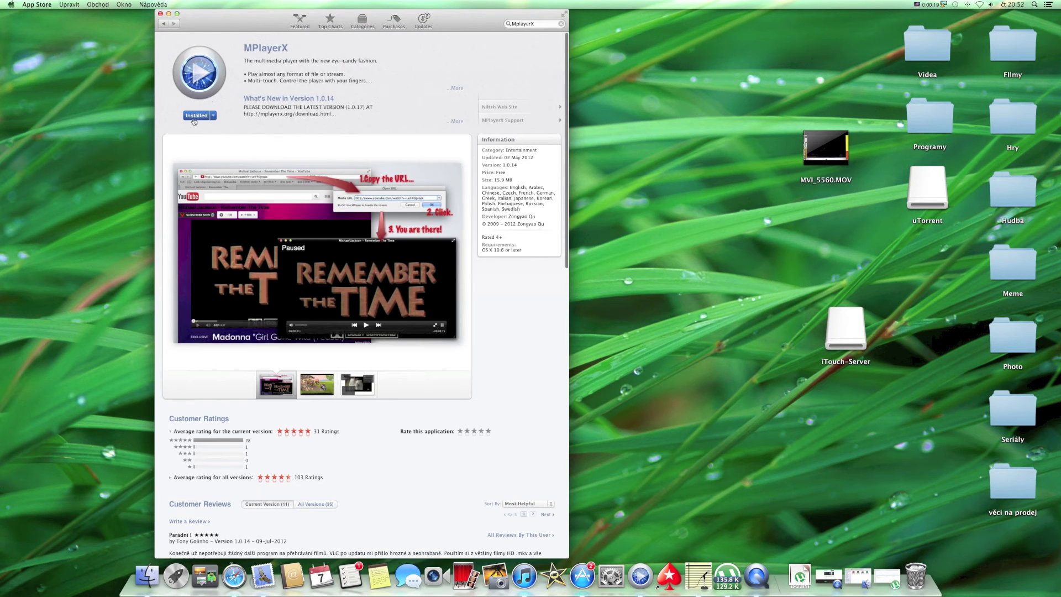
left_click(213, 115)
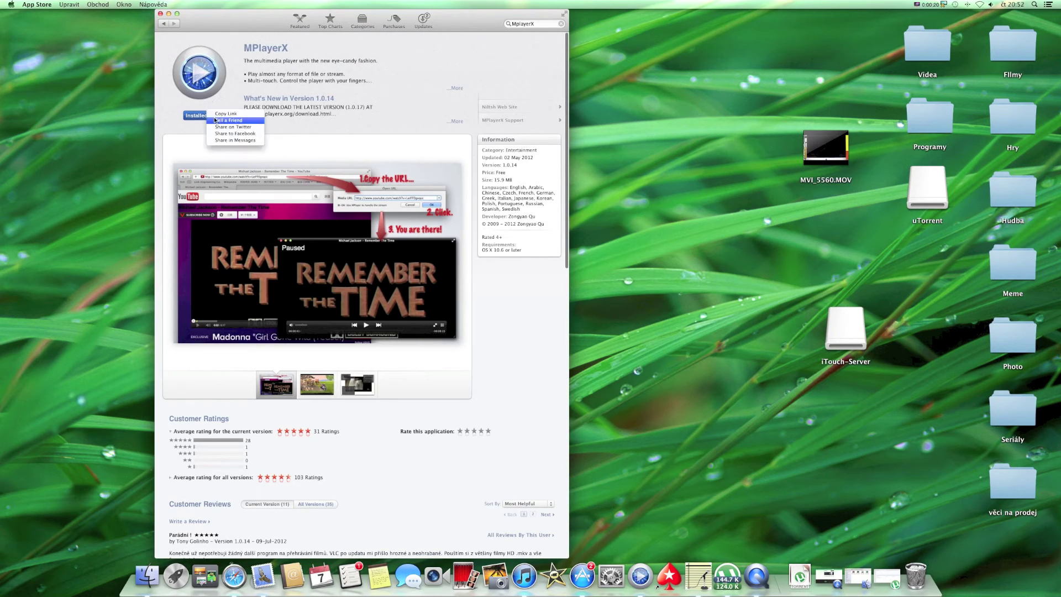
left_click(348, 125)
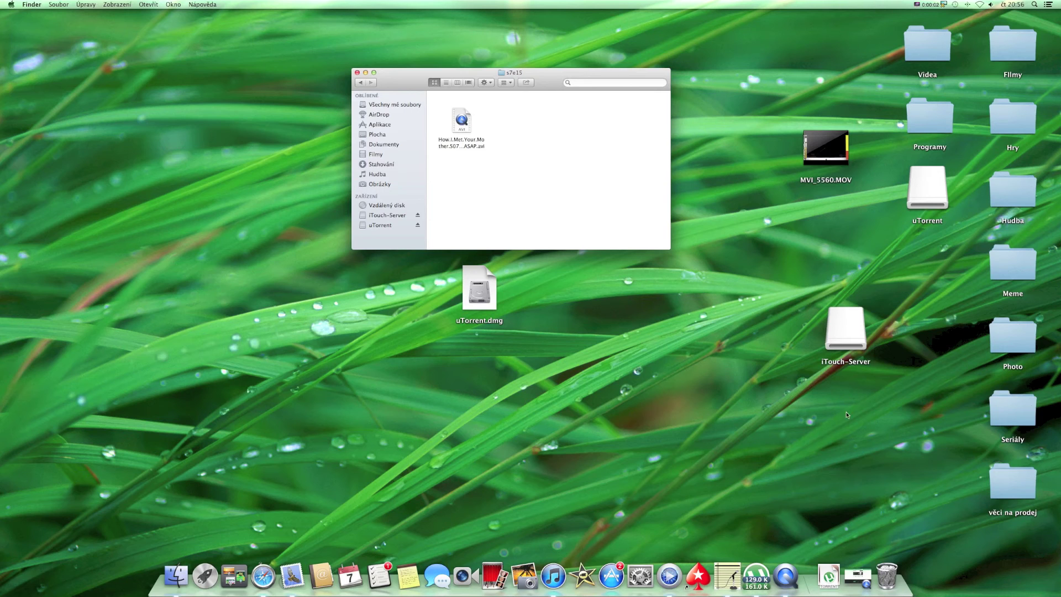
Step: Glance at the recent downloads, then bring the s7e15 folder window forward
left_click(829, 576)
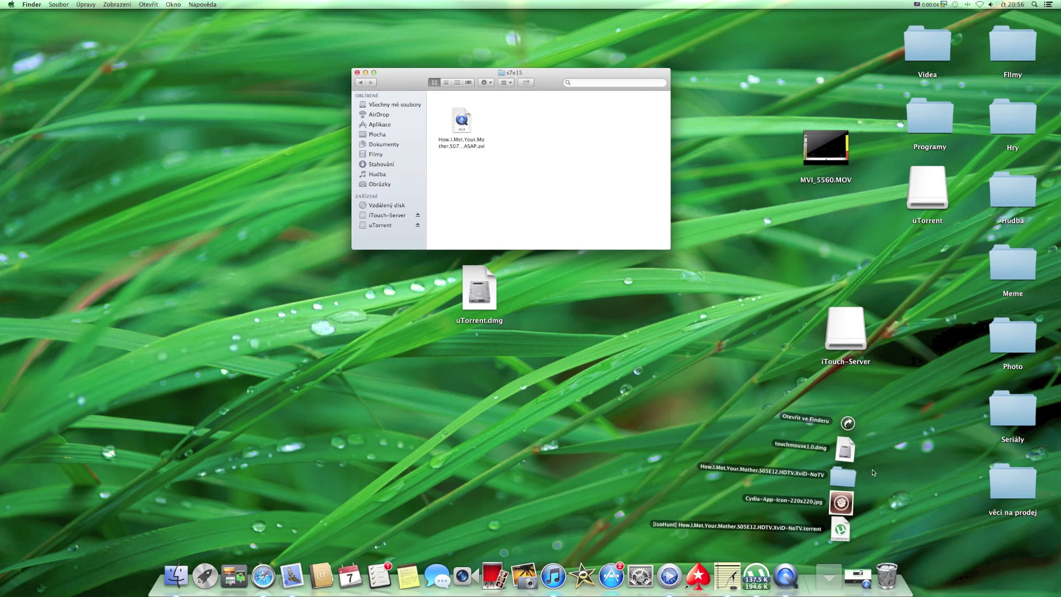
left_click(661, 396)
left_click(503, 155)
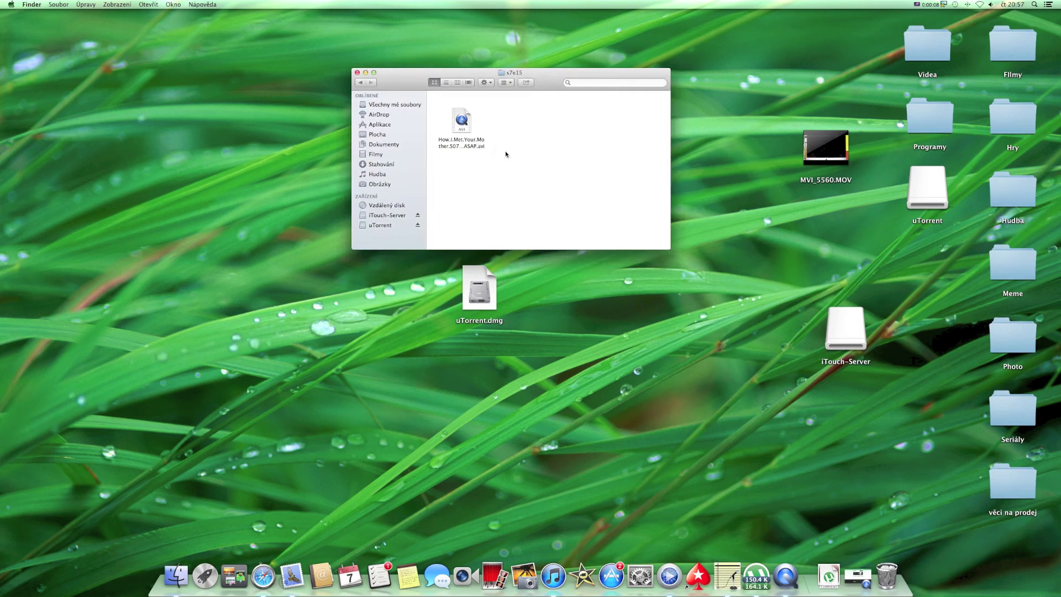
Step: Open the S07E15 AVI episode with MPlayerX via Otevřít v aplikaci
left_click(462, 119)
right_click(462, 120)
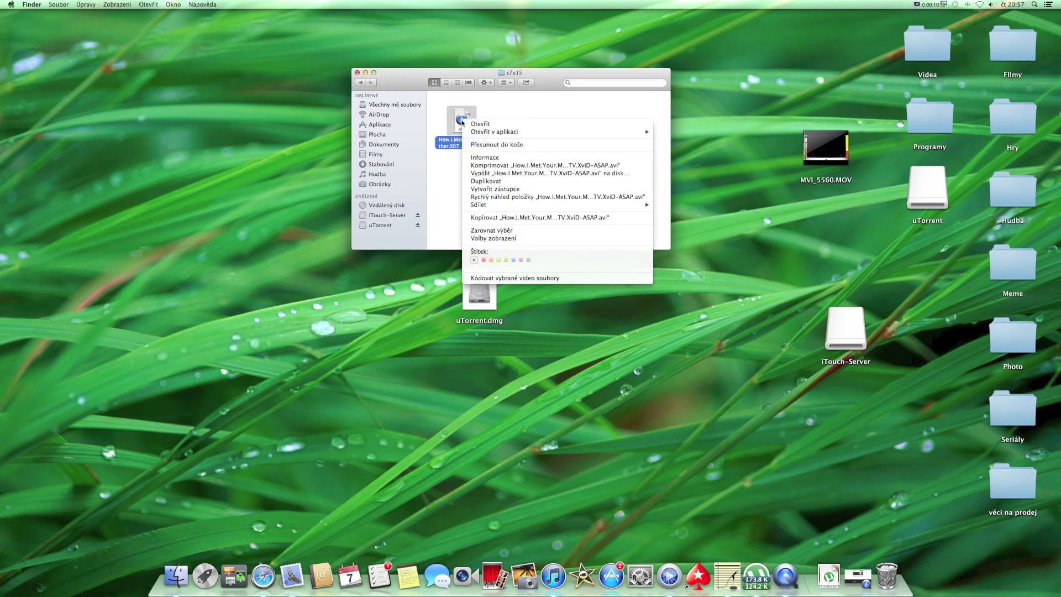
mouse_move(478, 137)
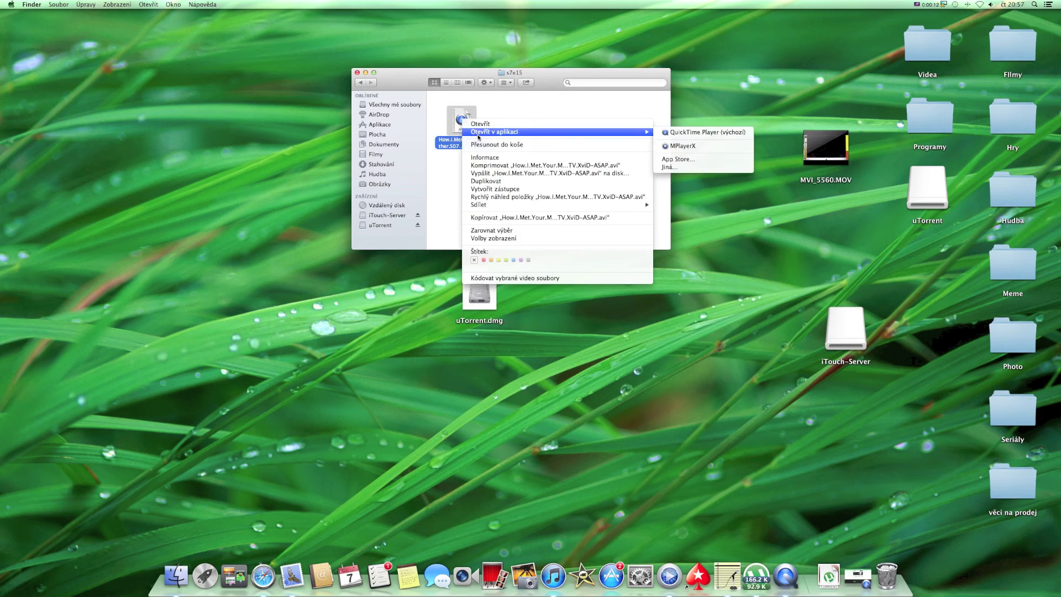
left_click(680, 145)
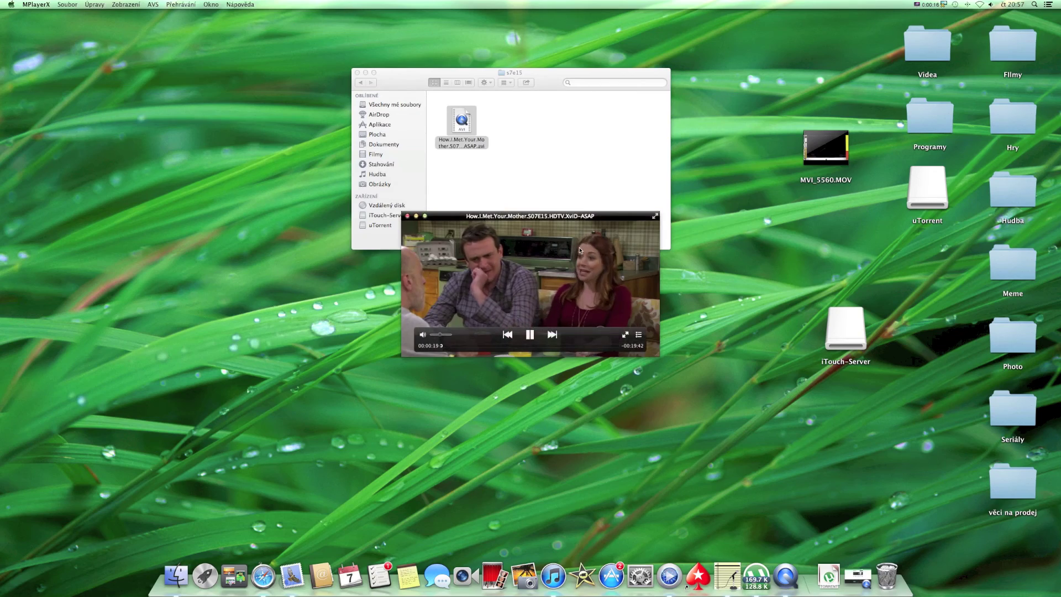